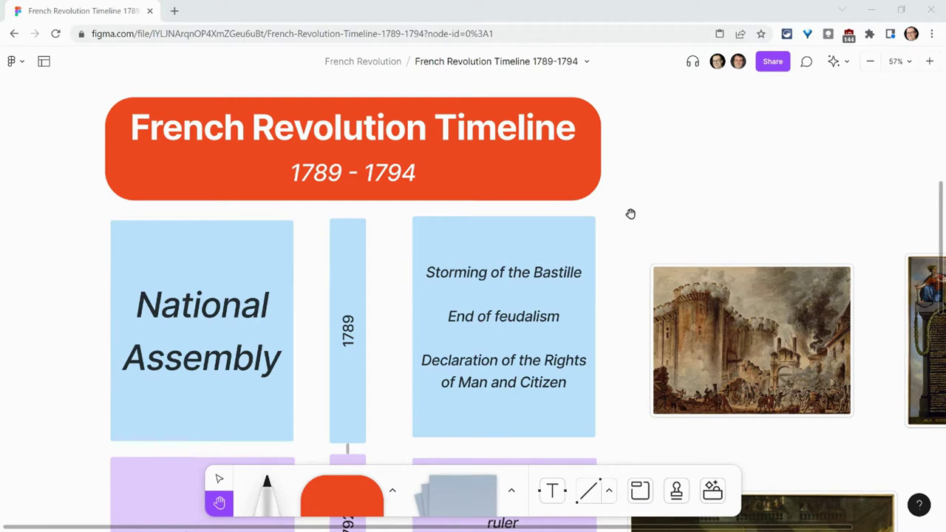
Search the plugins for 'flyo' and run the FlyOver plugin.
{"action": "left_click", "coordinate": [711, 491]}
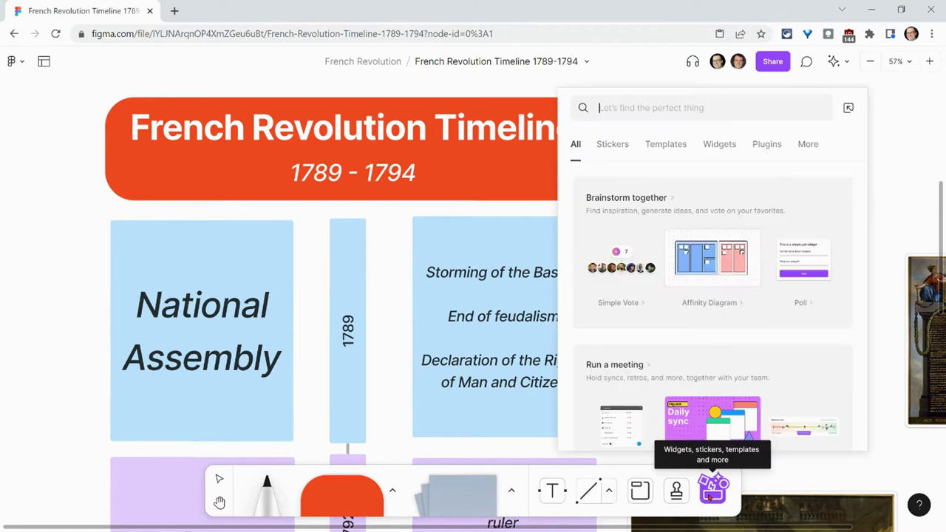
{"action": "left_click", "coordinate": [775, 153]}
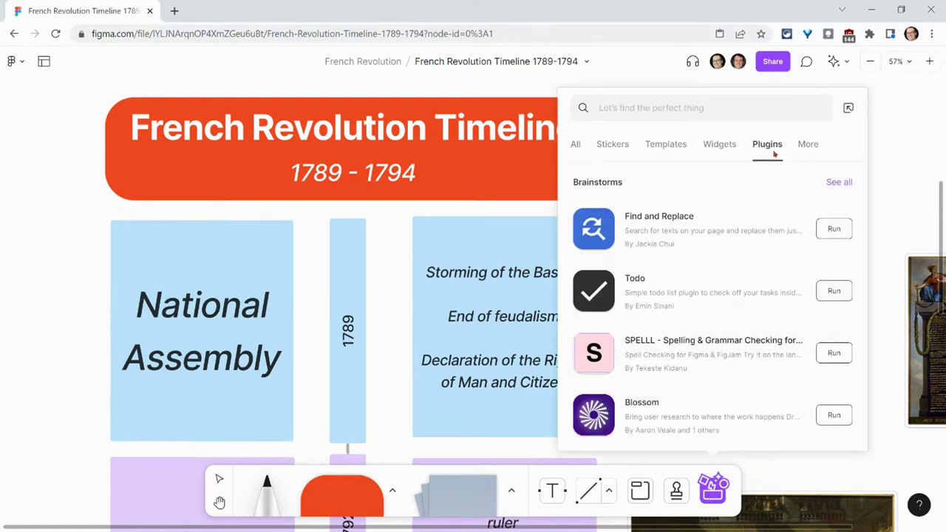
{"action": "type", "text": "f"}
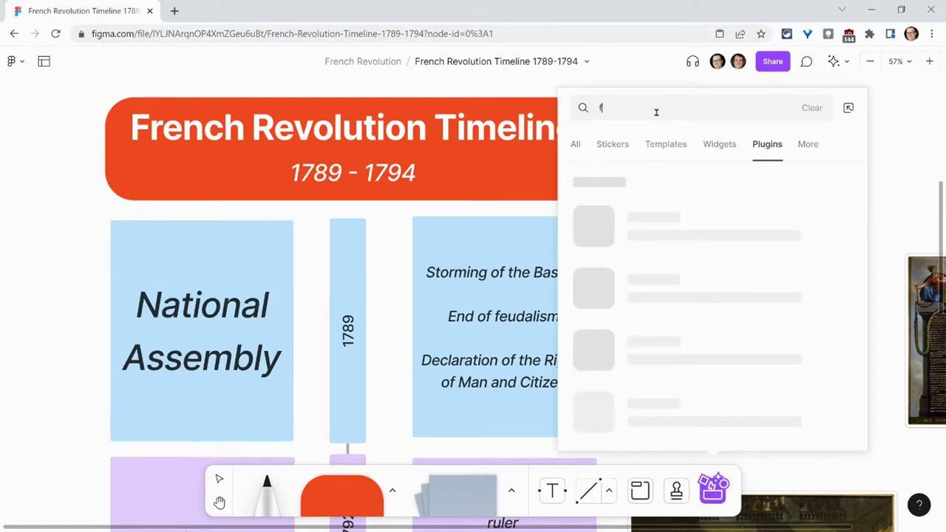
{"action": "type", "text": "lyo"}
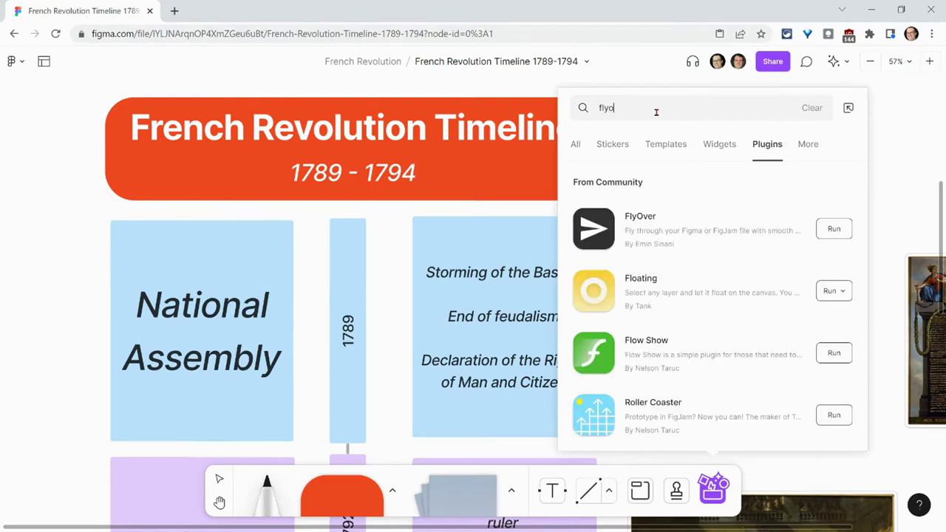
{"action": "left_click", "coordinate": [822, 229]}
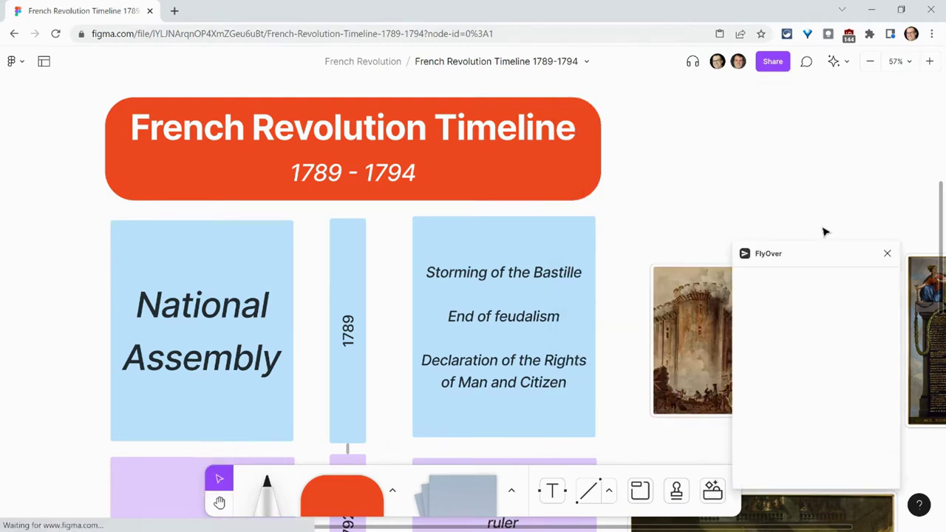
Play the saved Reign of Terror view, then scroll back to the timeline title.
{"action": "left_click_drag", "start_coordinate": [805, 258], "coordinate": [737, 142]}
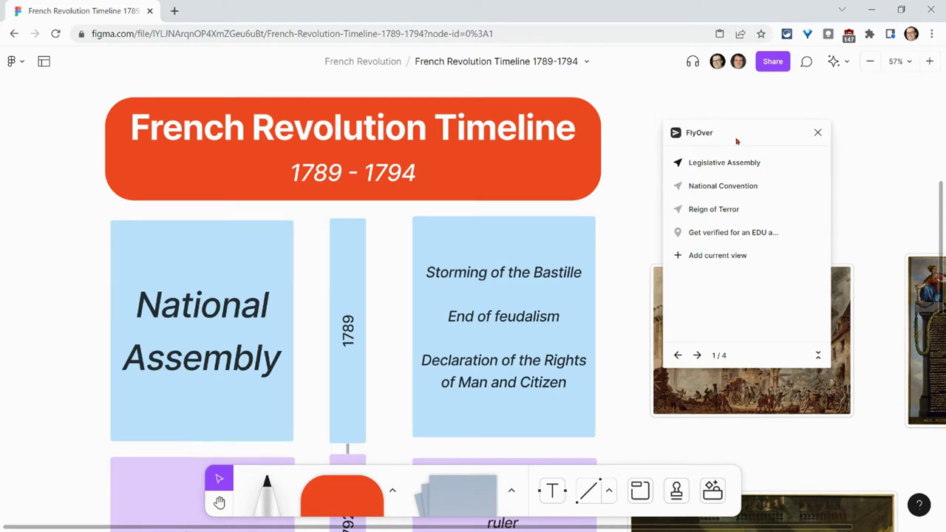
{"action": "left_click", "coordinate": [709, 210]}
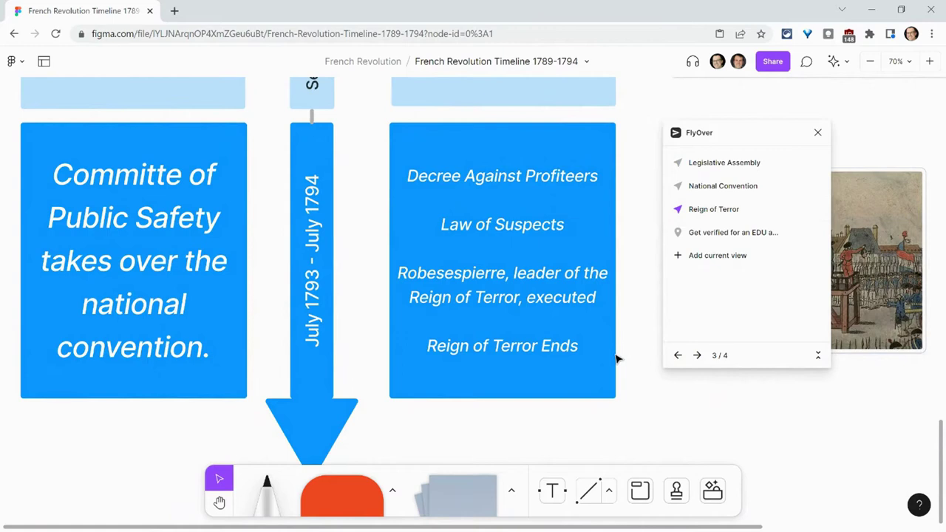
{"action": "scroll", "coordinate": [617, 359], "scroll_direction": "up", "scroll_amount": 10}
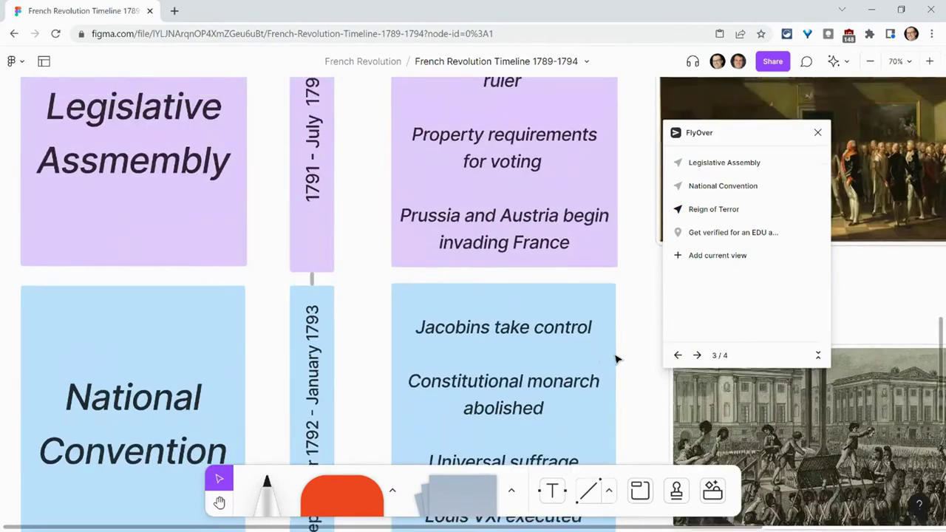
{"action": "scroll", "coordinate": [618, 358], "scroll_direction": "down", "scroll_amount": 3}
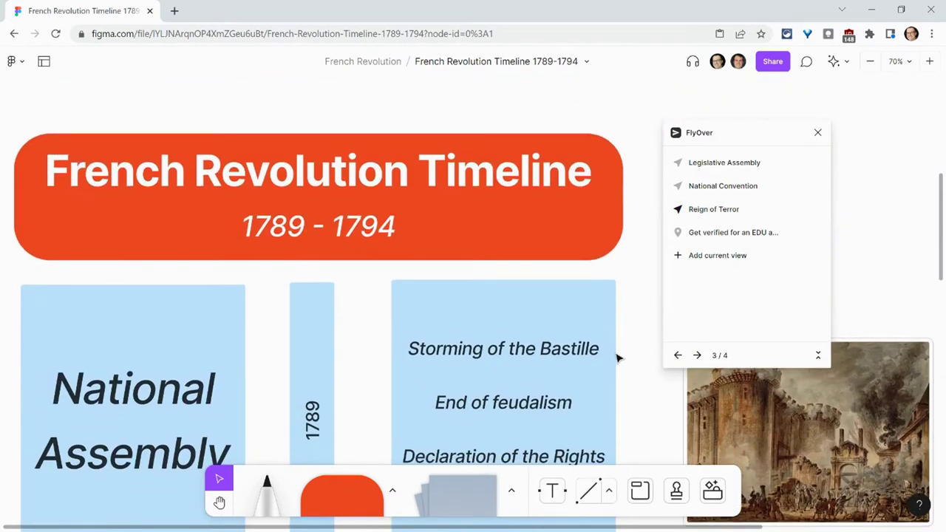
Add the current view to FlyOver as 'Start' and drag it to the list's top.
{"action": "left_click", "coordinate": [688, 256]}
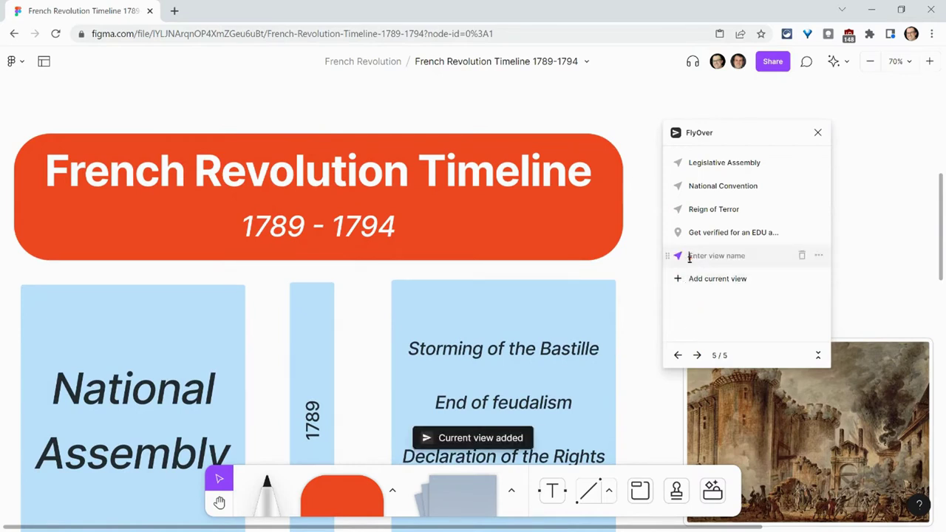
{"action": "type", "text": "Start"}
{"action": "key", "text": "Return"}
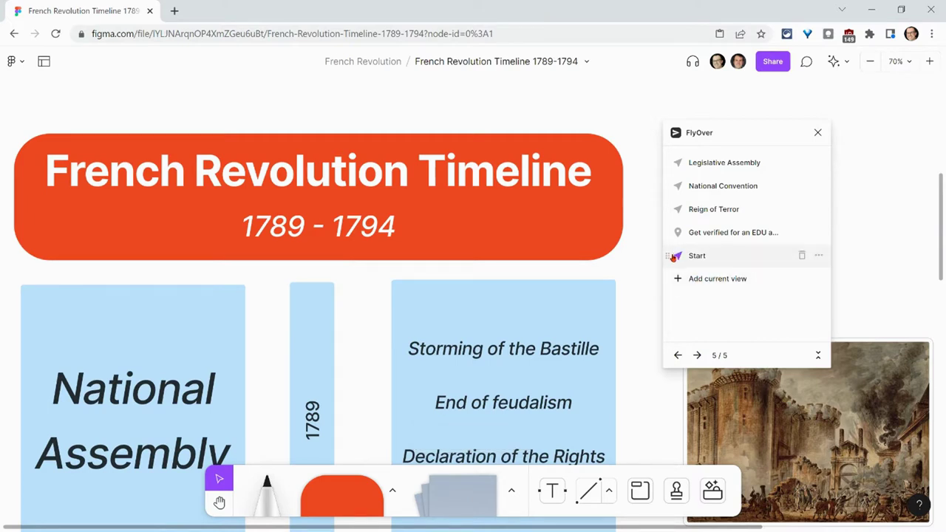
{"action": "left_click_drag", "start_coordinate": [669, 256], "coordinate": [678, 165]}
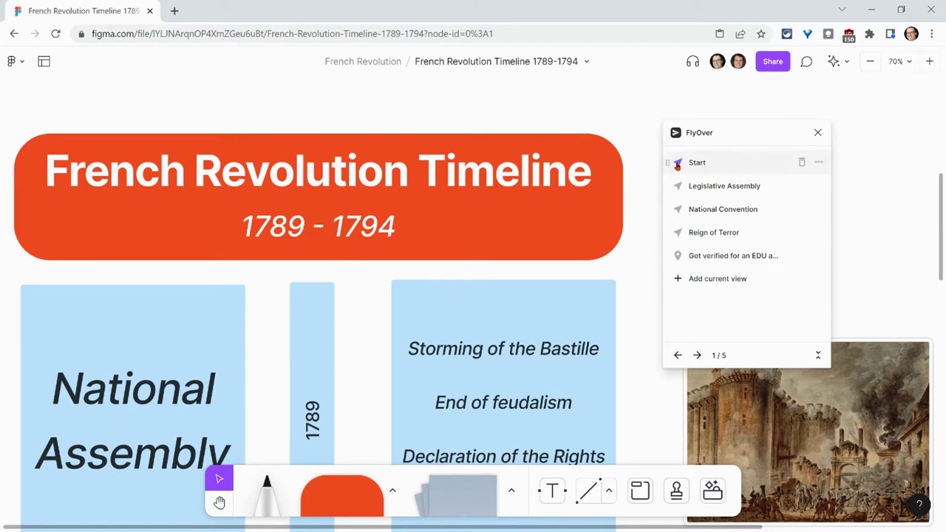
{"action": "scroll", "coordinate": [623, 295], "scroll_direction": "down", "scroll_amount": 5}
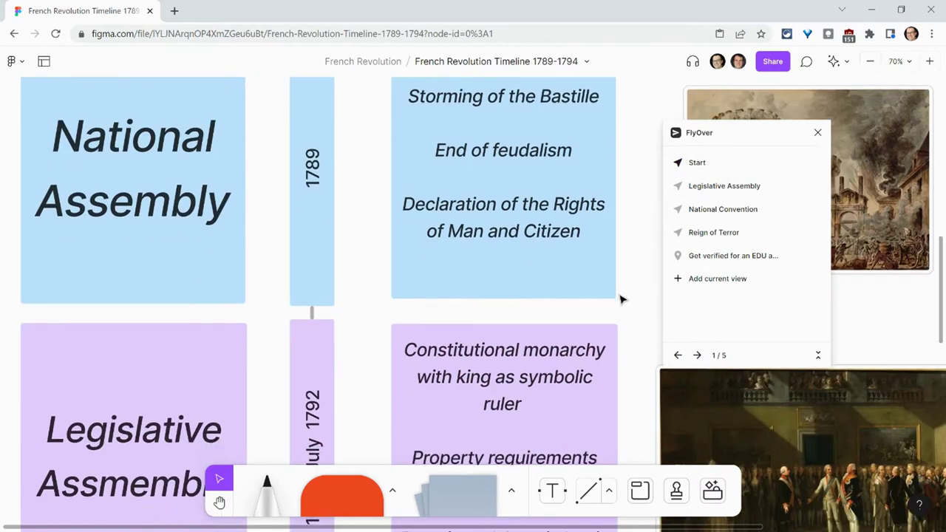
Add a FlyOver view framed on the selected crowded hall painting.
{"action": "left_click", "coordinate": [611, 391]}
{"action": "left_click", "coordinate": [791, 420]}
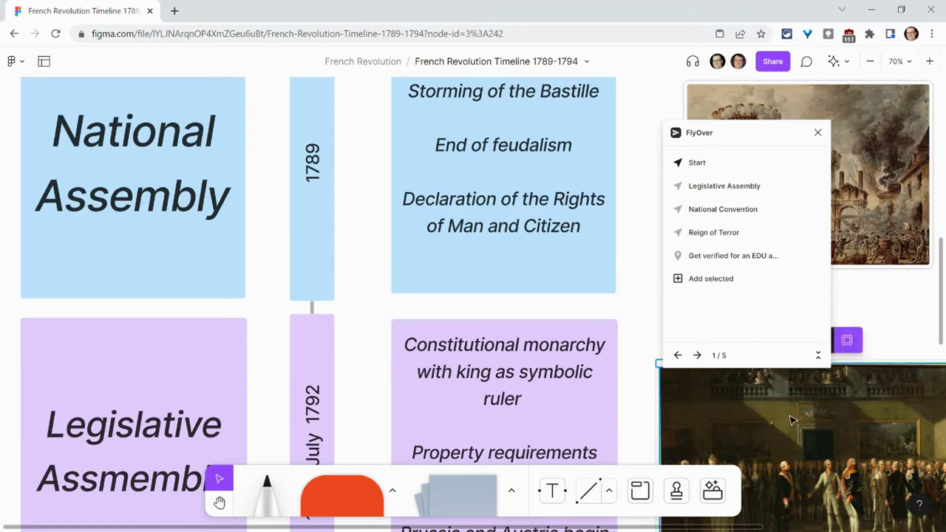
{"action": "left_click_drag", "start_coordinate": [735, 139], "coordinate": [566, 112]}
{"action": "left_click", "coordinate": [554, 251]}
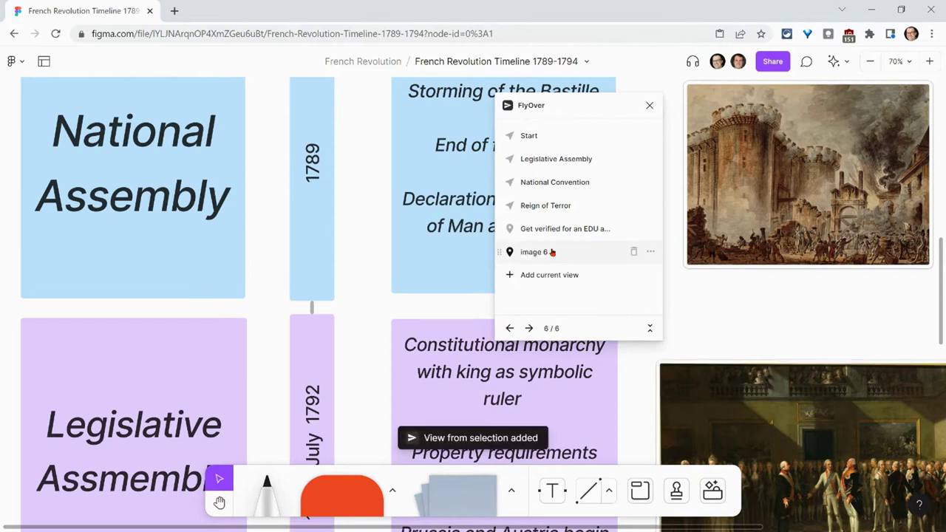
Rename the new image 6 view to 'Dec of Pillnitz' and move it above Reign of Terror.
{"action": "left_click", "coordinate": [648, 252]}
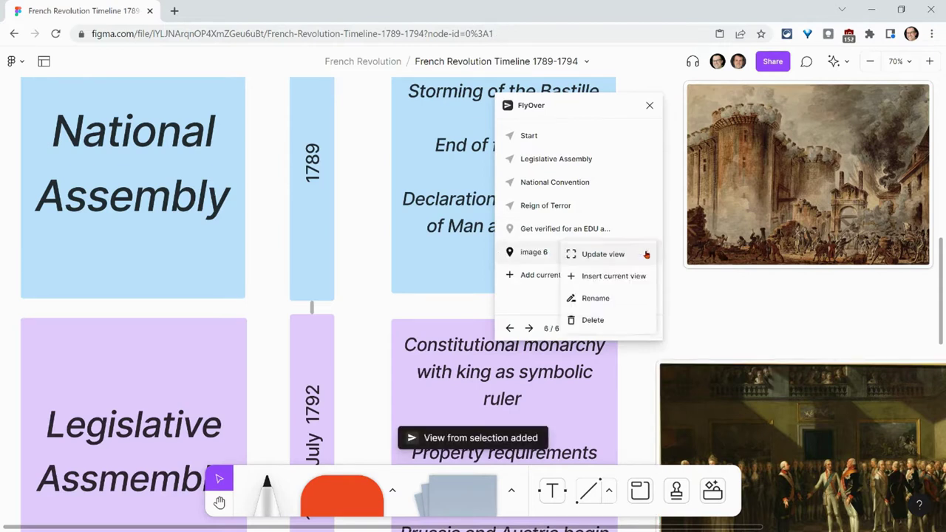
{"action": "left_click", "coordinate": [606, 298]}
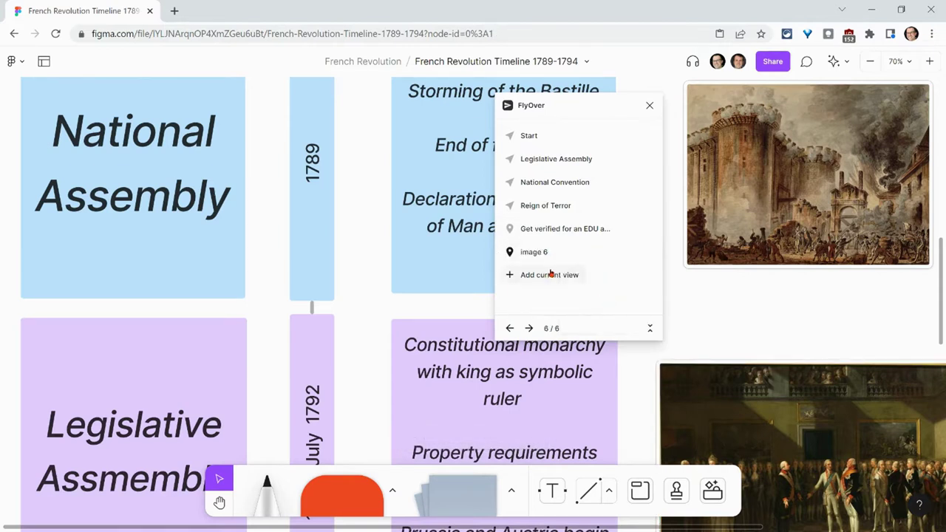
{"action": "key", "text": "BackSpace"}
{"action": "key", "text": "BackSpace"}
{"action": "type", "text": "De"}
{"action": "key", "text": "Return"}
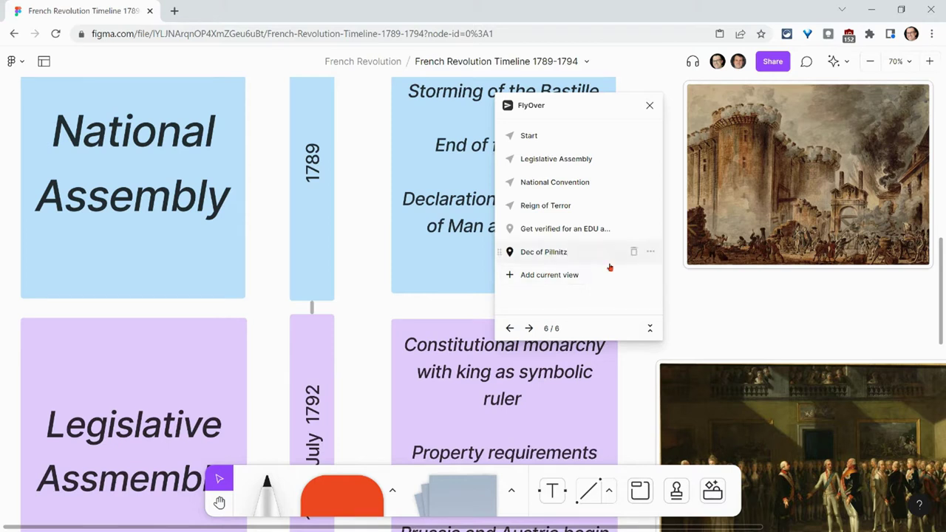
{"action": "left_click_drag", "start_coordinate": [507, 252], "coordinate": [510, 210]}
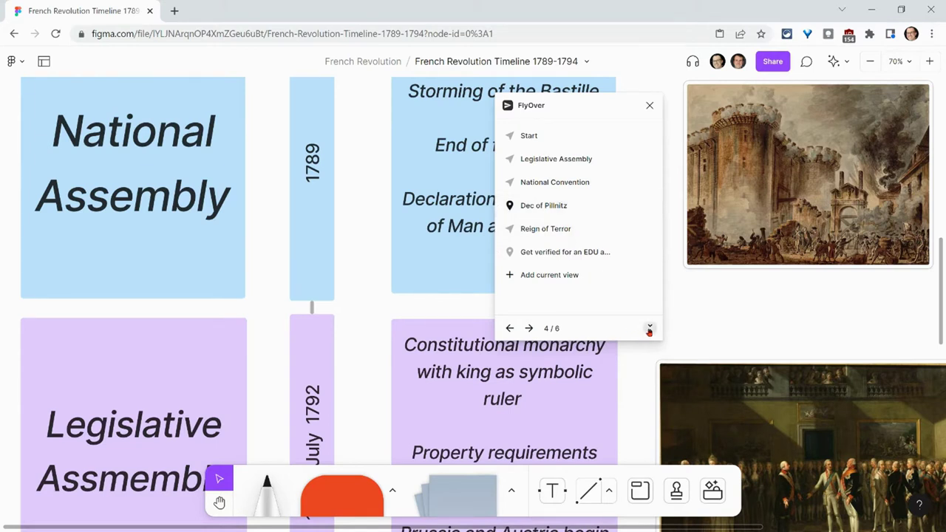
Collapse FlyOver beside the Bastille image and step back through the views toward Start.
{"action": "left_click", "coordinate": [649, 330]}
{"action": "left_click_drag", "start_coordinate": [570, 108], "coordinate": [813, 289]}
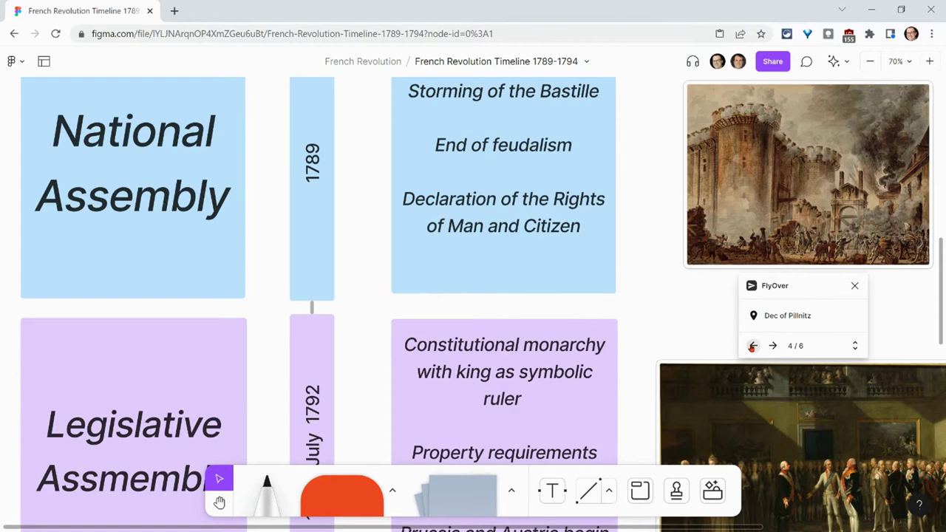
{"action": "left_click", "coordinate": [753, 345]}
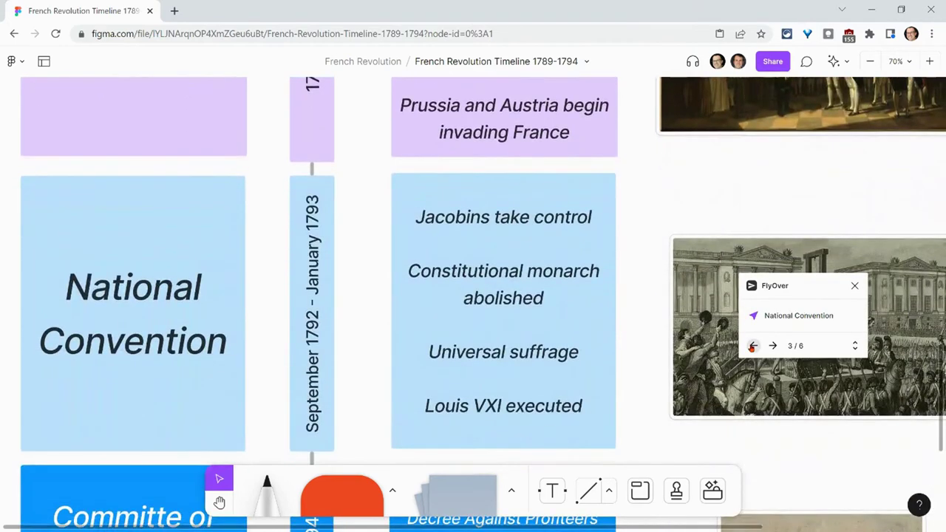
{"action": "left_click", "coordinate": [754, 345]}
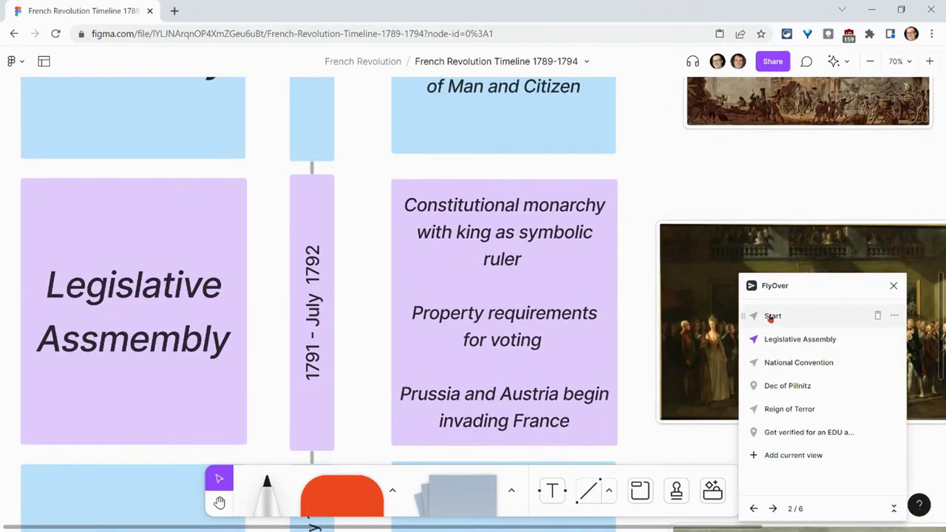
{"action": "left_click", "coordinate": [770, 317]}
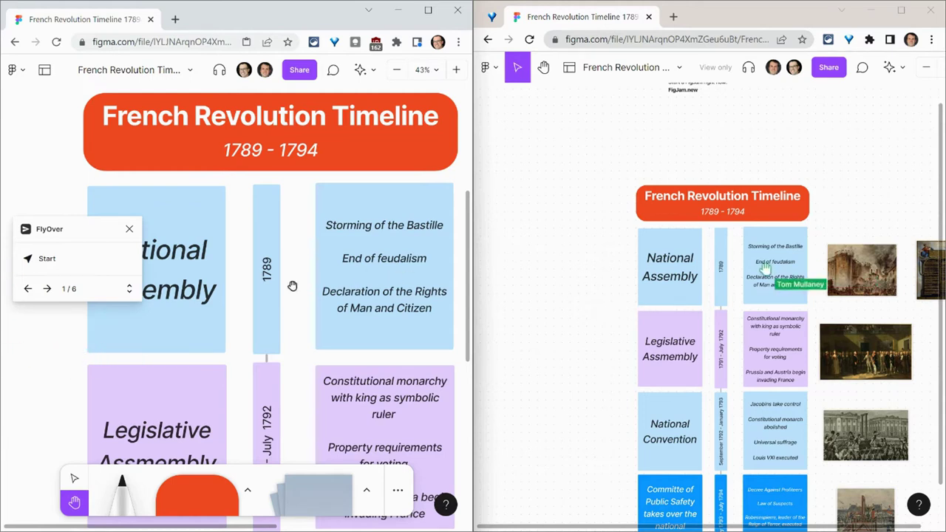
Scroll and pan the board around the National Convention events.
{"action": "scroll", "coordinate": [258, 308], "scroll_direction": "down", "scroll_amount": 5}
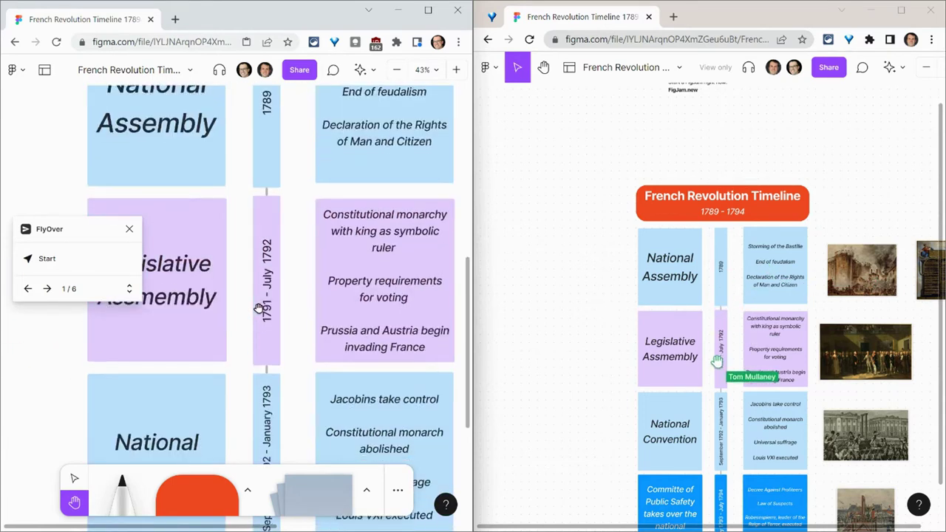
{"action": "scroll", "coordinate": [258, 308], "scroll_direction": "down", "scroll_amount": 3}
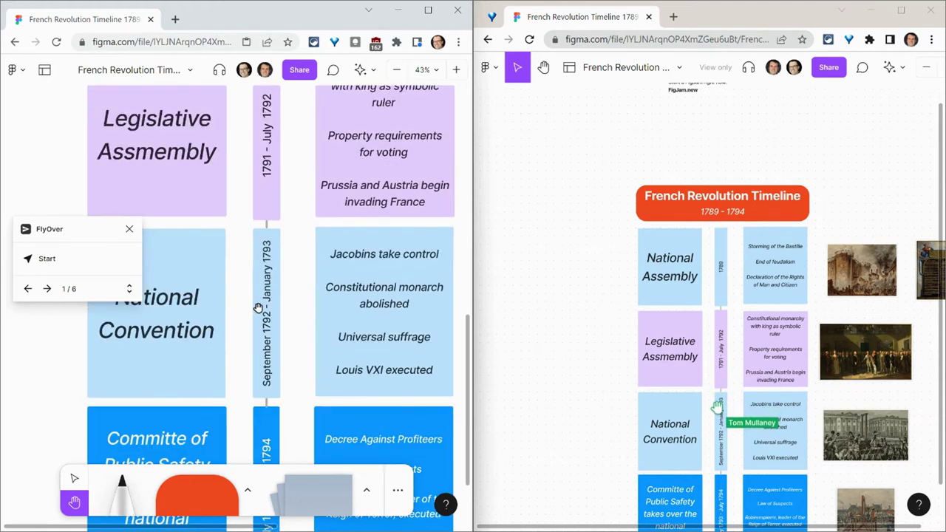
{"action": "scroll", "coordinate": [258, 308], "scroll_direction": "up", "scroll_amount": 2}
{"action": "scroll", "coordinate": [258, 308], "scroll_direction": "up", "scroll_amount": 2}
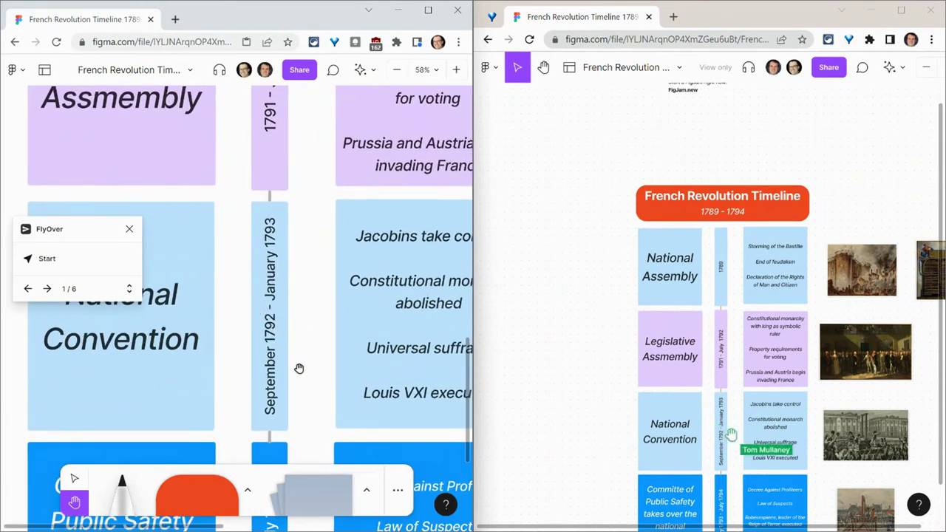
{"action": "left_click_drag", "start_coordinate": [298, 414], "coordinate": [232, 414]}
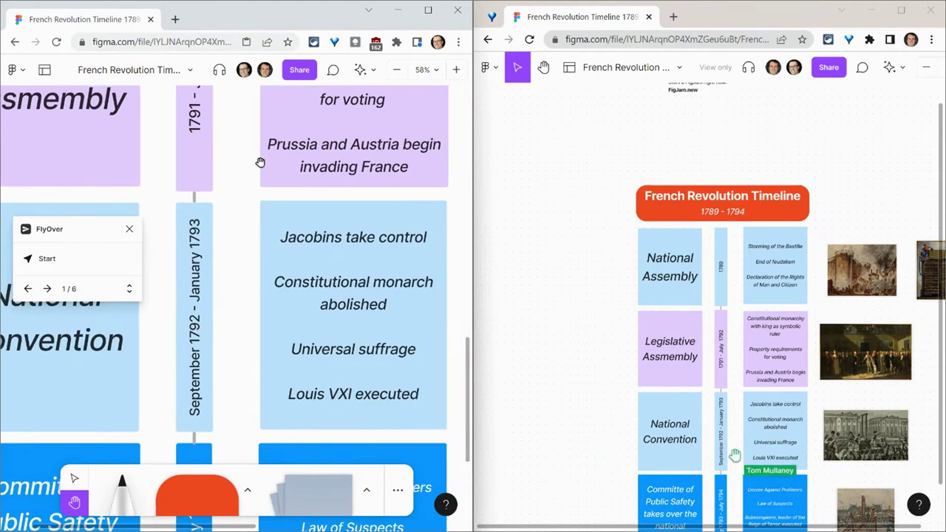
Spotlight your view for collaborators, then scroll to Committee of Public Safety and Decree Against Profiteers.
{"action": "mouse_move", "coordinate": [244, 70]}
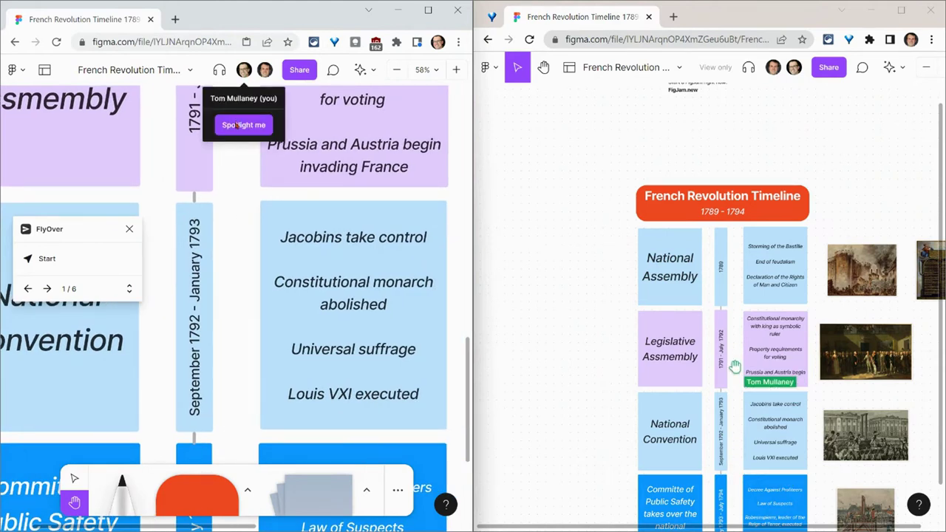
{"action": "left_click", "coordinate": [235, 125]}
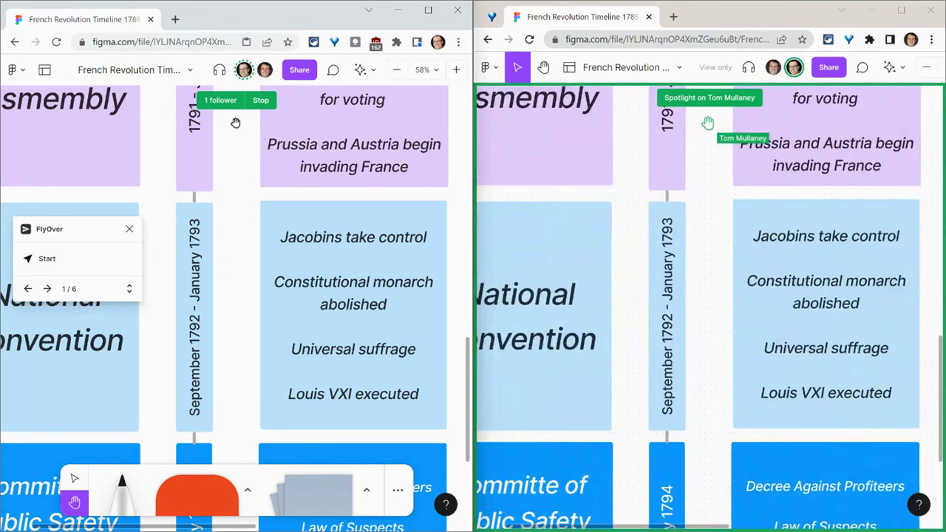
{"action": "scroll", "coordinate": [276, 350], "scroll_direction": "left", "scroll_amount": 5}
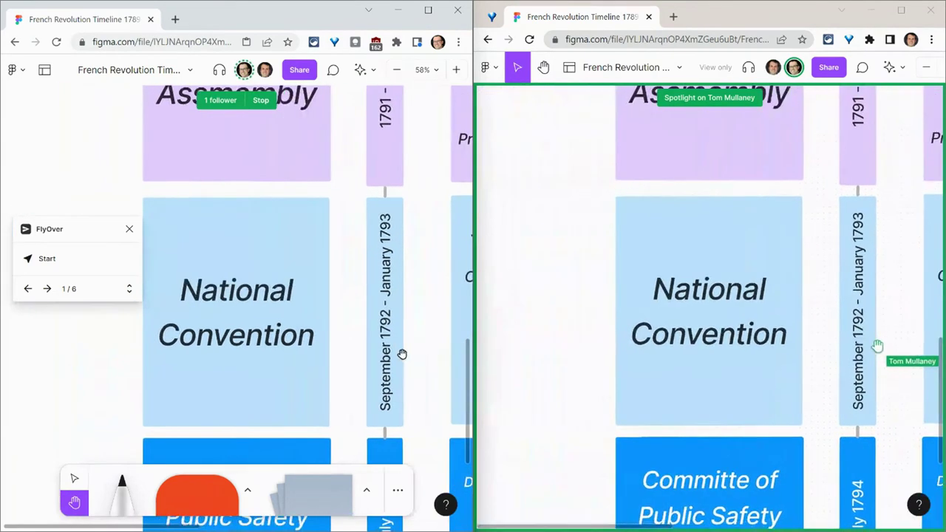
{"action": "scroll", "coordinate": [402, 355], "scroll_direction": "down", "scroll_amount": 6}
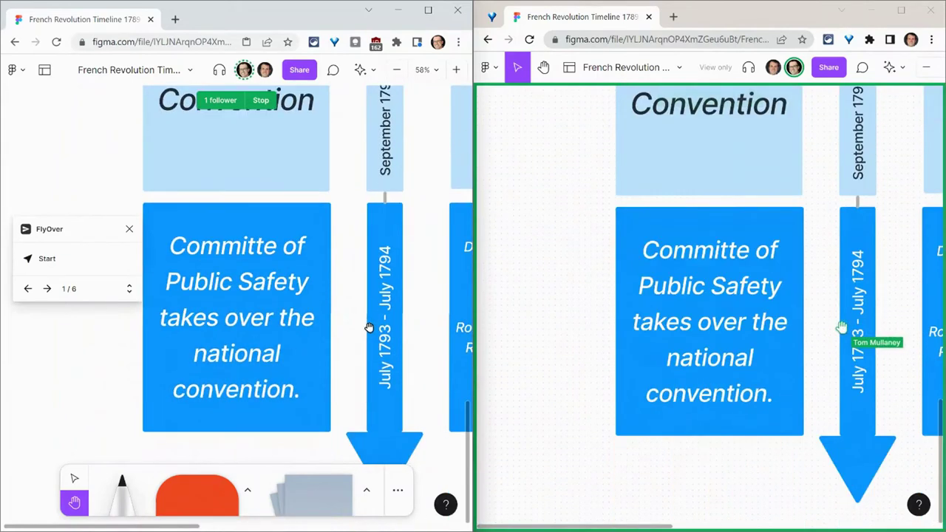
{"action": "scroll", "coordinate": [376, 328], "scroll_direction": "right", "scroll_amount": 6}
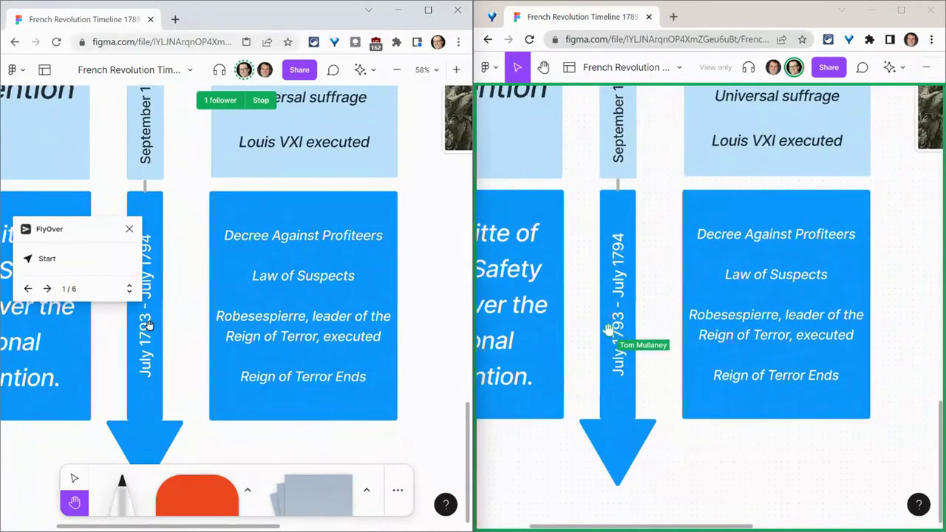
{"action": "scroll", "coordinate": [283, 321], "scroll_direction": "left", "scroll_amount": 2}
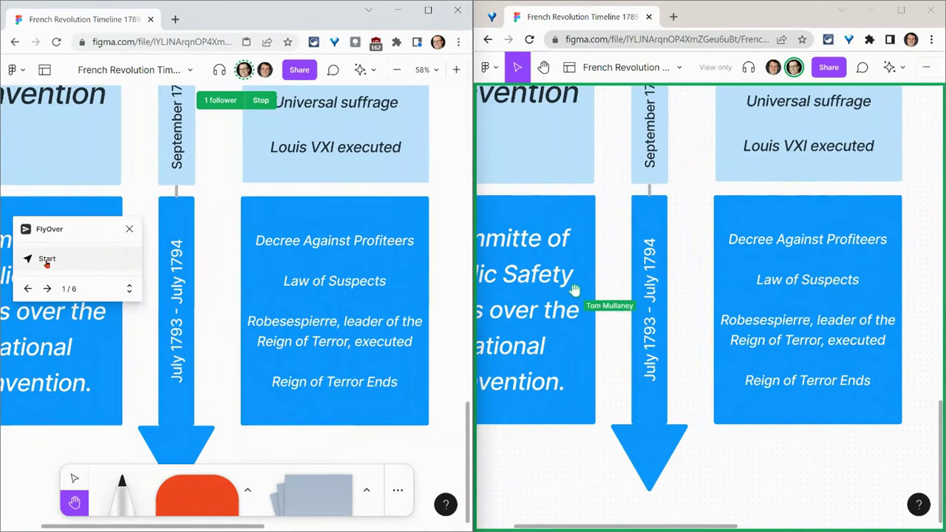
Expand the FlyOver list and fly to the Dec of Pillnitz view (4/6).
{"action": "left_click", "coordinate": [129, 289]}
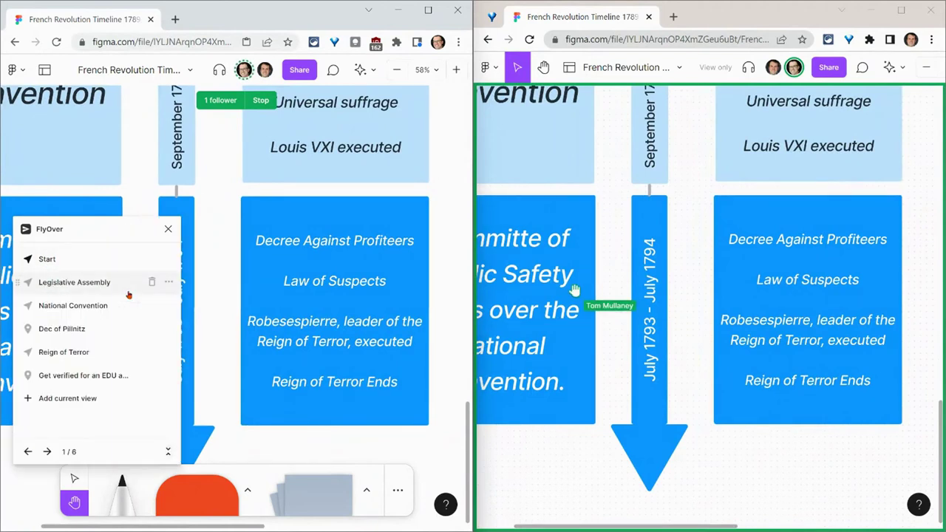
{"action": "left_click", "coordinate": [82, 332]}
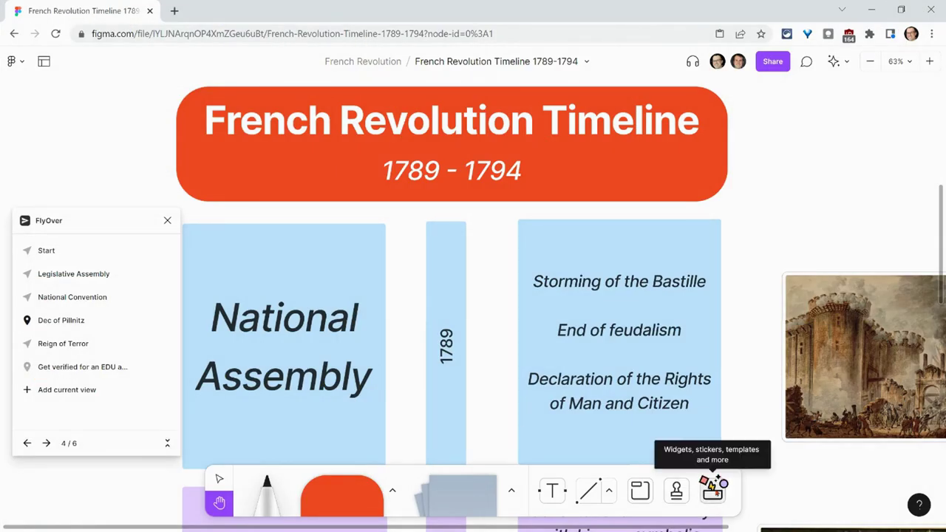
Search stickers for 'annotation' and place the yellow Annotation sticker left of the title banner.
{"action": "left_click", "coordinate": [713, 488]}
{"action": "left_click", "coordinate": [613, 146]}
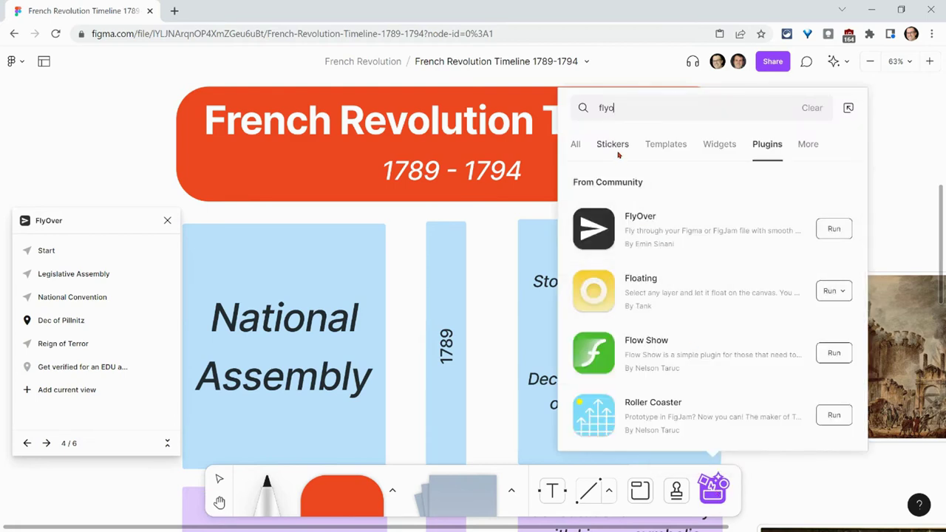
{"action": "double_click", "coordinate": [626, 113]}
{"action": "type", "text": "an"}
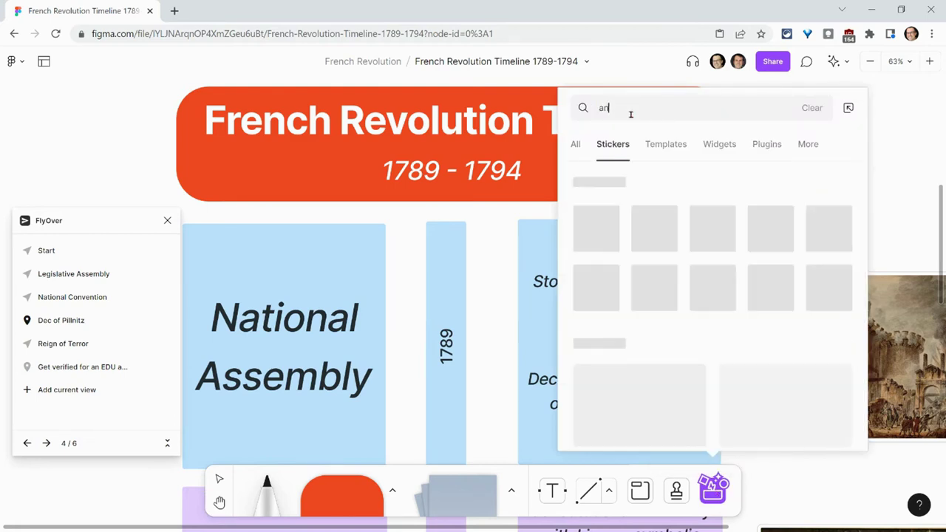
{"action": "type", "text": "nontat"}
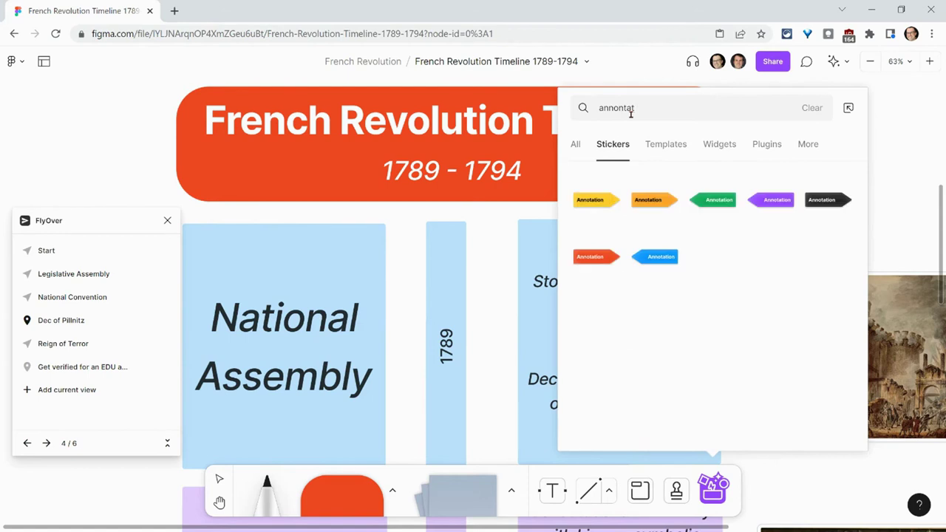
{"action": "left_click", "coordinate": [589, 199]}
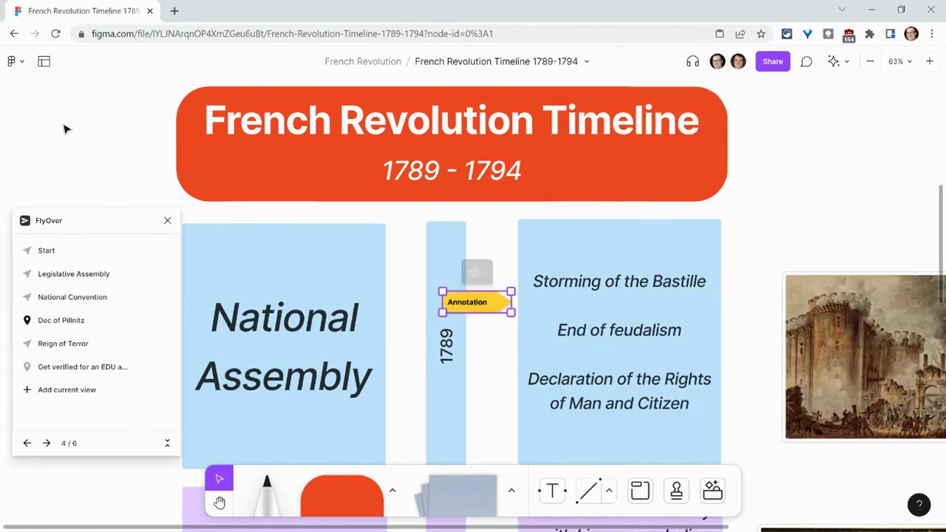
{"action": "mouse_move", "coordinate": [467, 299]}
{"action": "left_mouse_down"}
{"action": "mouse_move", "coordinate": [96, 136]}
{"action": "mouse_move", "coordinate": [250, 184]}
{"action": "left_mouse_up"}
Label the yellow sticker 'Start Here'.
{"action": "double_click", "coordinate": [157, 161]}
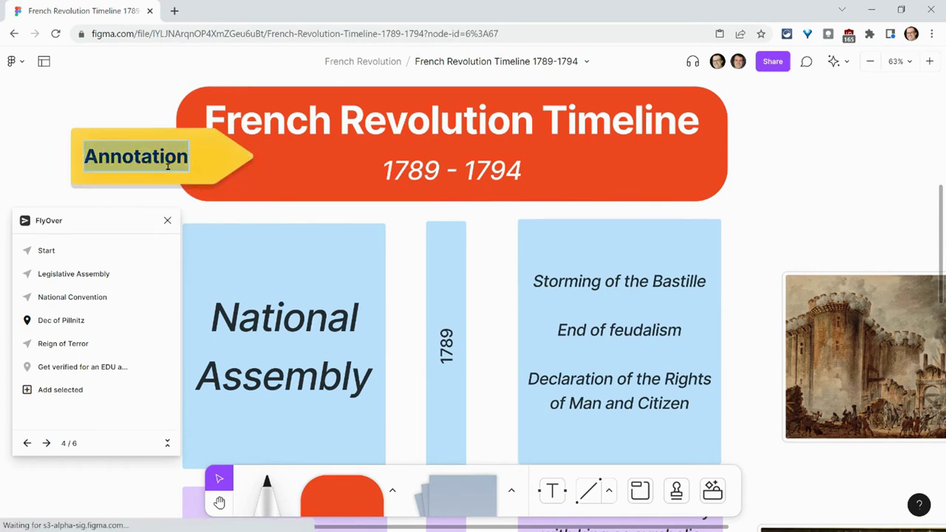
{"action": "type", "text": "Sta"}
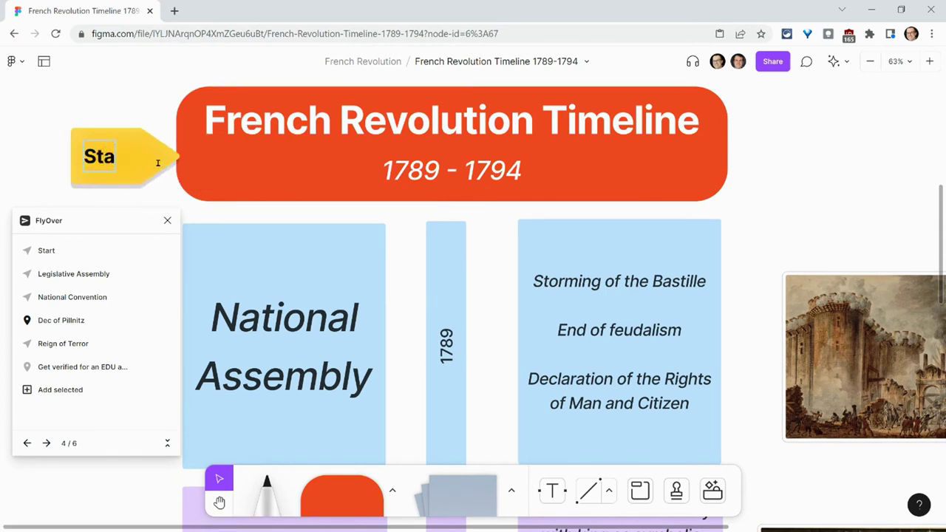
{"action": "type", "text": "rt Her"}
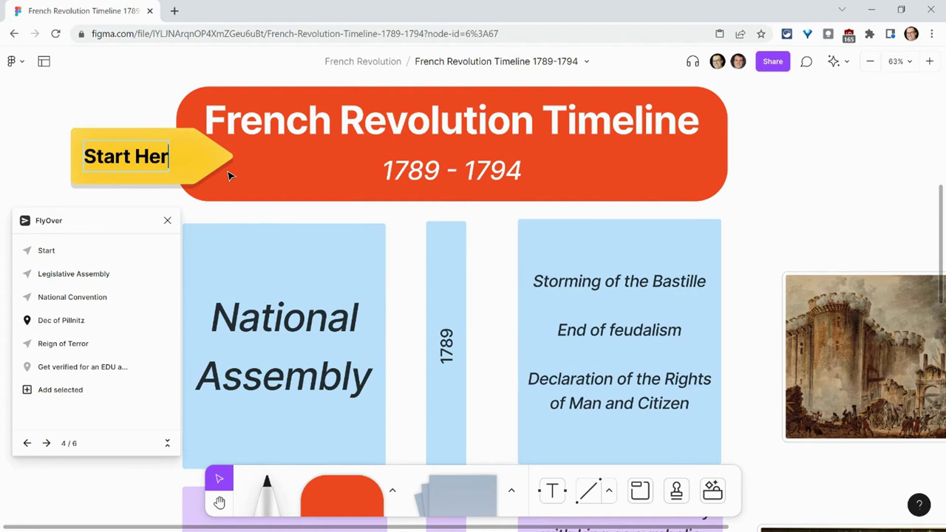
{"action": "type", "text": "e"}
{"action": "key", "text": "Escape"}
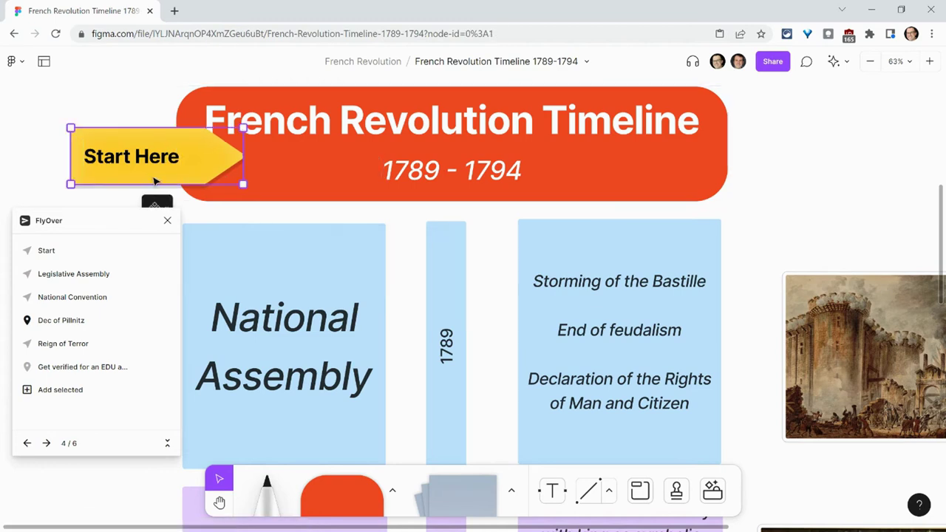
{"action": "scroll", "coordinate": [155, 181], "scroll_direction": "down", "scroll_amount": 1}
Try the left-pointing variant, then set the Start Here sticker back to pointing right.
{"action": "left_click", "coordinate": [154, 181]}
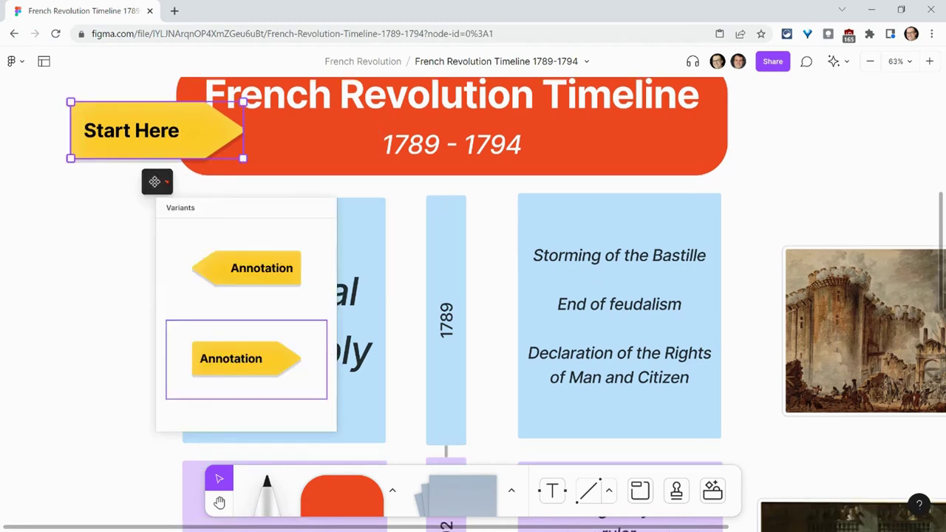
{"action": "left_click", "coordinate": [218, 272]}
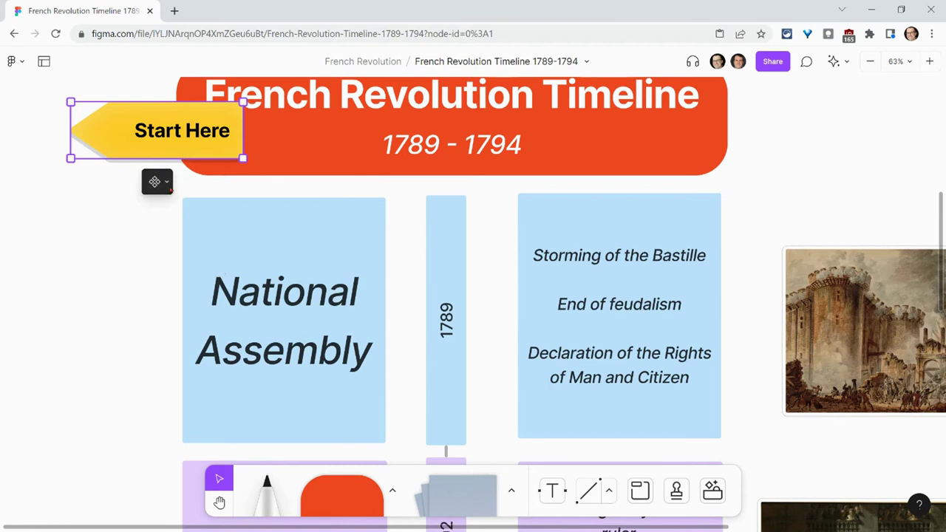
{"action": "left_click", "coordinate": [154, 181]}
{"action": "left_click", "coordinate": [211, 344]}
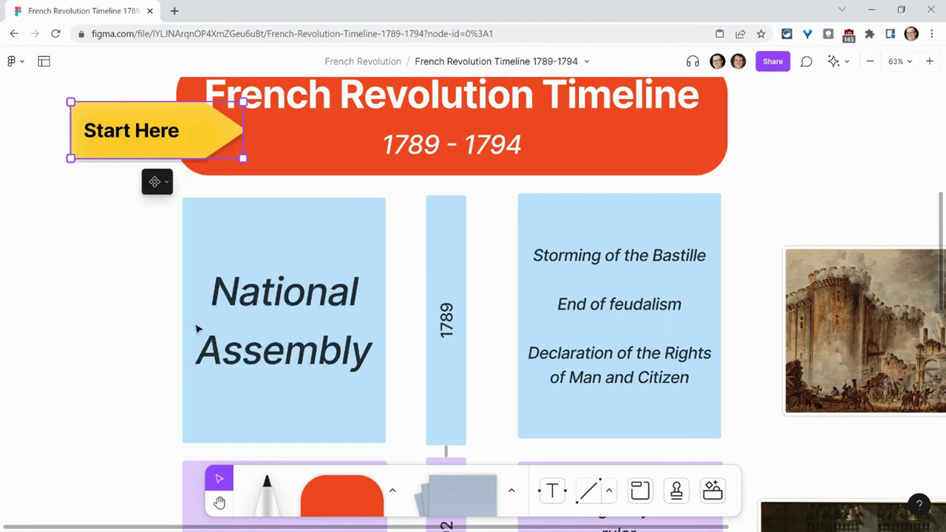
{"action": "scroll", "coordinate": [651, 370], "scroll_direction": "down", "scroll_amount": 1}
Insert the red Annotation sticker and place it near the Legislative Assembly card.
{"action": "left_click", "coordinate": [712, 490]}
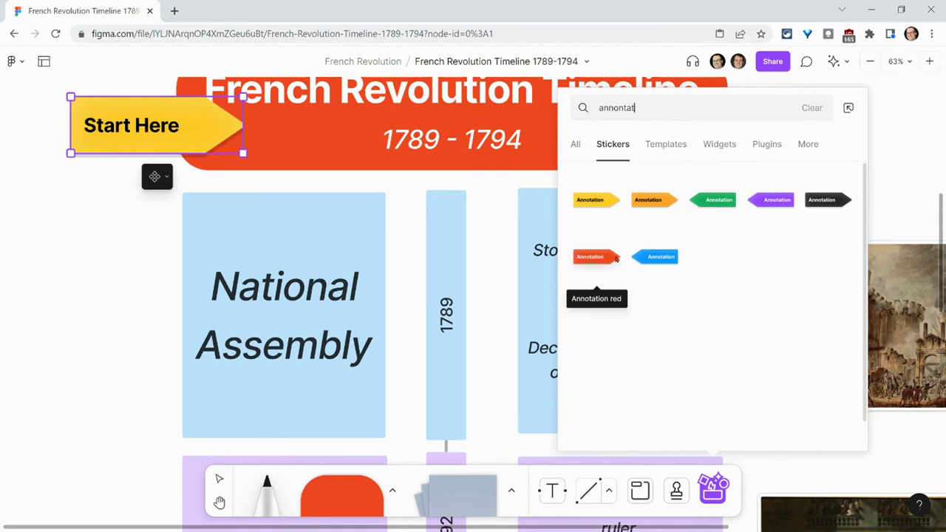
{"action": "left_click", "coordinate": [592, 257]}
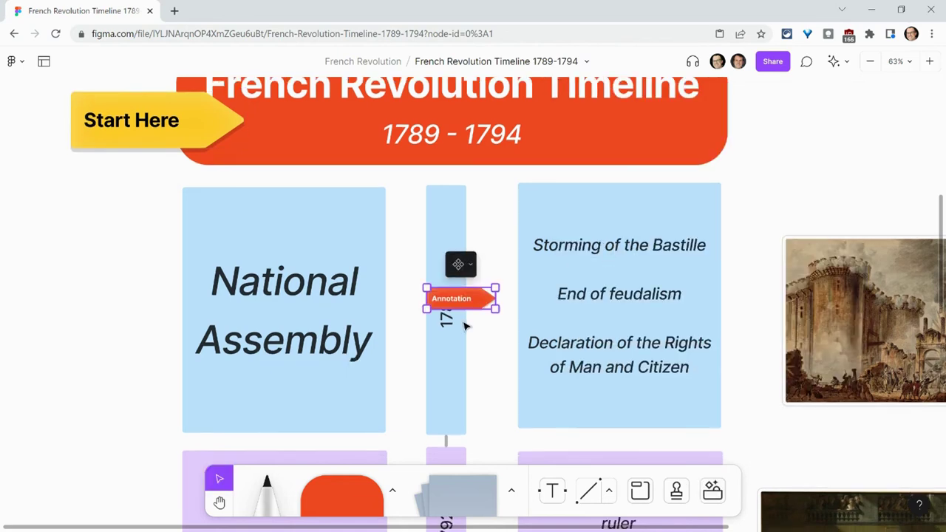
{"action": "mouse_move", "coordinate": [463, 303]}
{"action": "left_mouse_down"}
{"action": "mouse_move", "coordinate": [397, 316]}
{"action": "mouse_move", "coordinate": [89, 446]}
{"action": "left_mouse_up"}
{"action": "scroll", "coordinate": [111, 437], "scroll_direction": "down", "scroll_amount": 5}
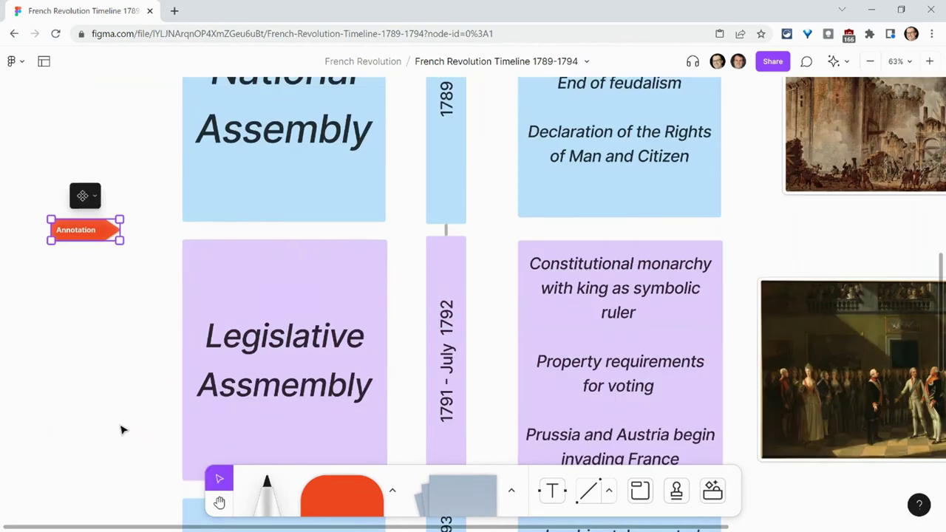
{"action": "left_click_drag", "start_coordinate": [79, 231], "coordinate": [109, 313]}
Label the red sticker 'Stop: Write a reflection.', resize it and align it beside Legislative Assembly.
{"action": "double_click", "coordinate": [109, 313]}
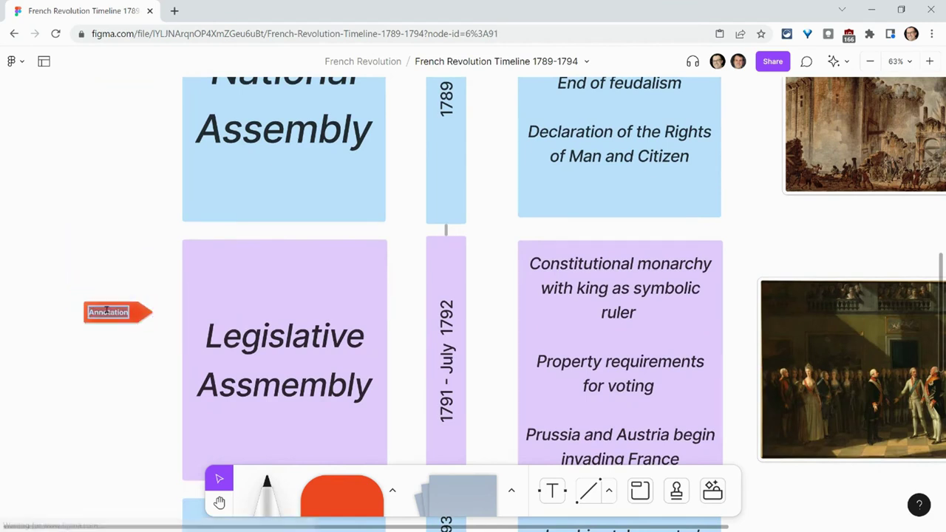
{"action": "type", "text": "Stop"}
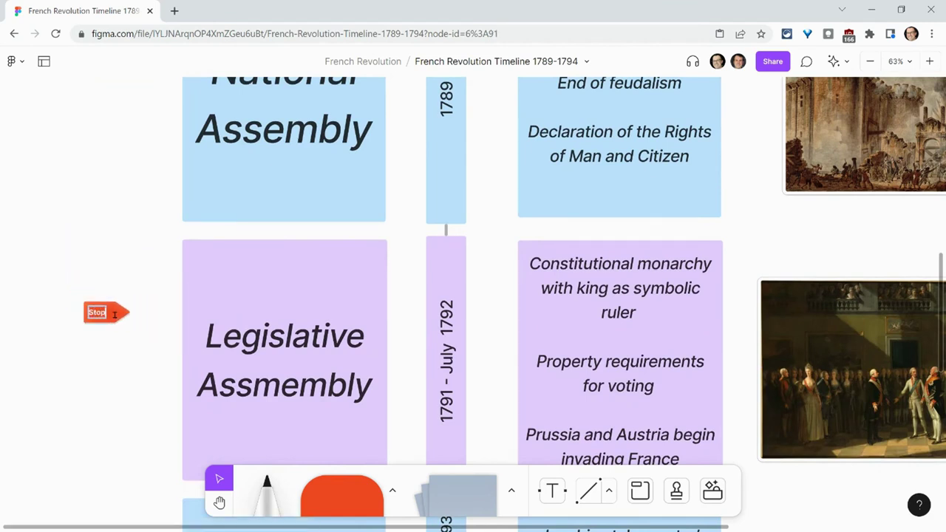
{"action": "type", "text": ": Write a re"}
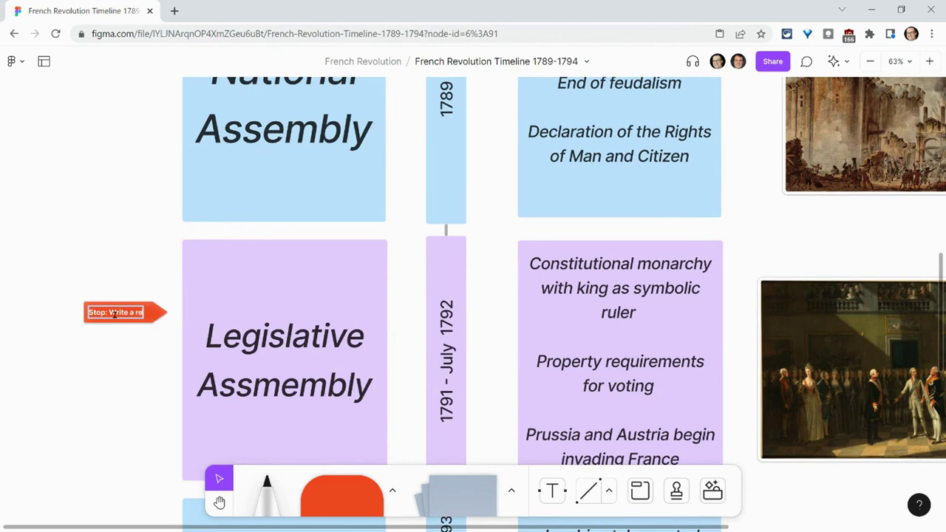
{"action": "type", "text": "flection."}
{"action": "key", "text": "Escape"}
{"action": "left_click_drag", "start_coordinate": [194, 321], "coordinate": [233, 368]}
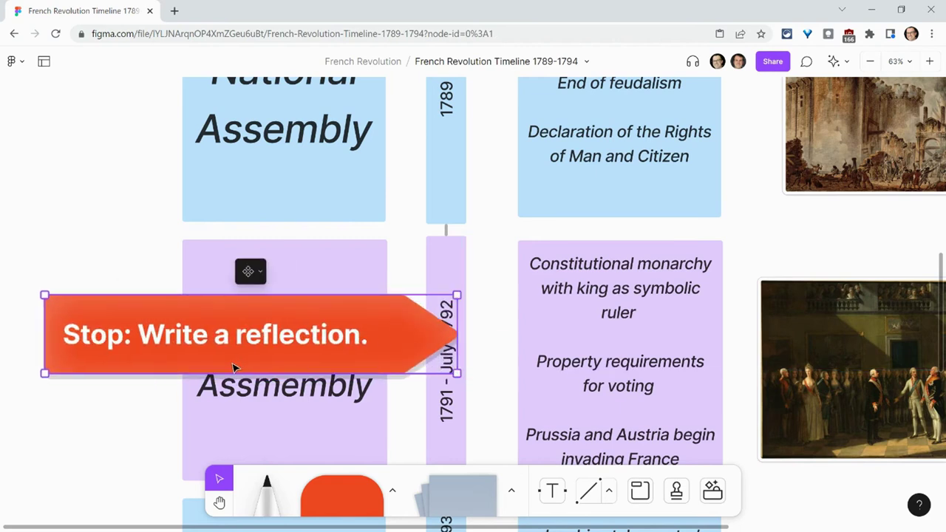
{"action": "left_click_drag", "start_coordinate": [456, 373], "coordinate": [246, 333]}
{"action": "left_click_drag", "start_coordinate": [169, 313], "coordinate": [156, 297]}
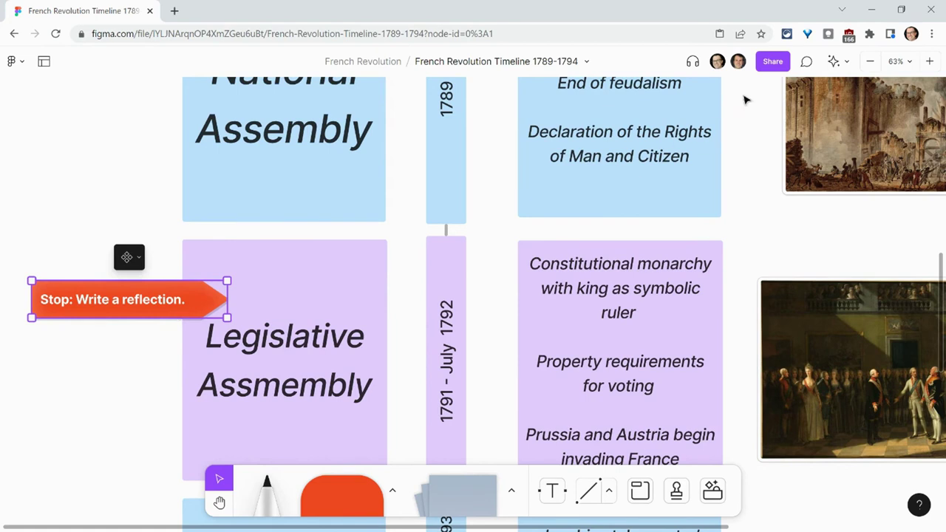
{"action": "left_click", "coordinate": [720, 64]}
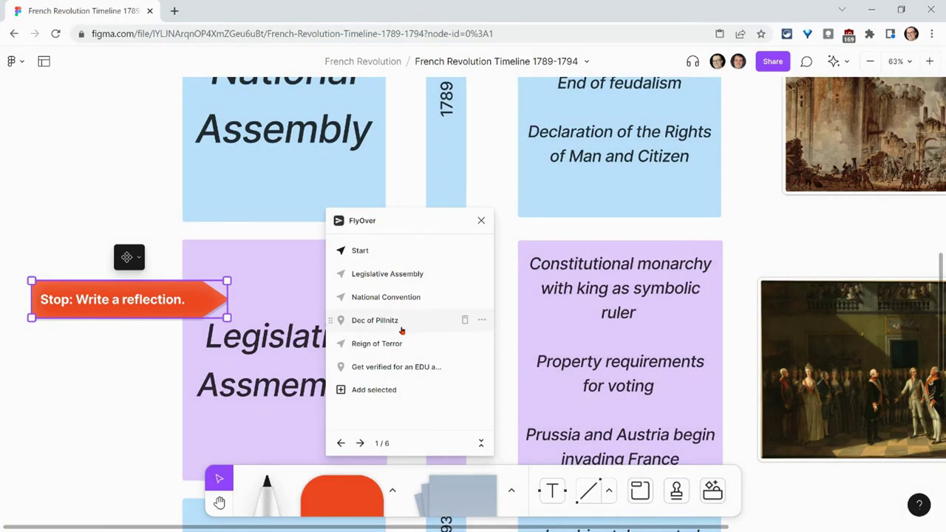
Fly to the final 'Get verified for an EDU account' view (6/6) and move the FlyOver panel right.
{"action": "left_click", "coordinate": [399, 367]}
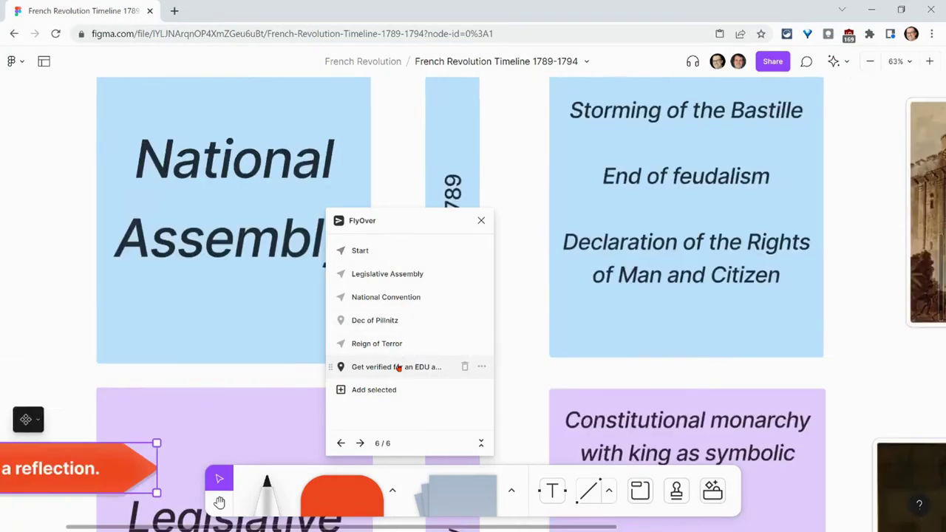
{"action": "left_click_drag", "start_coordinate": [417, 230], "coordinate": [823, 255]}
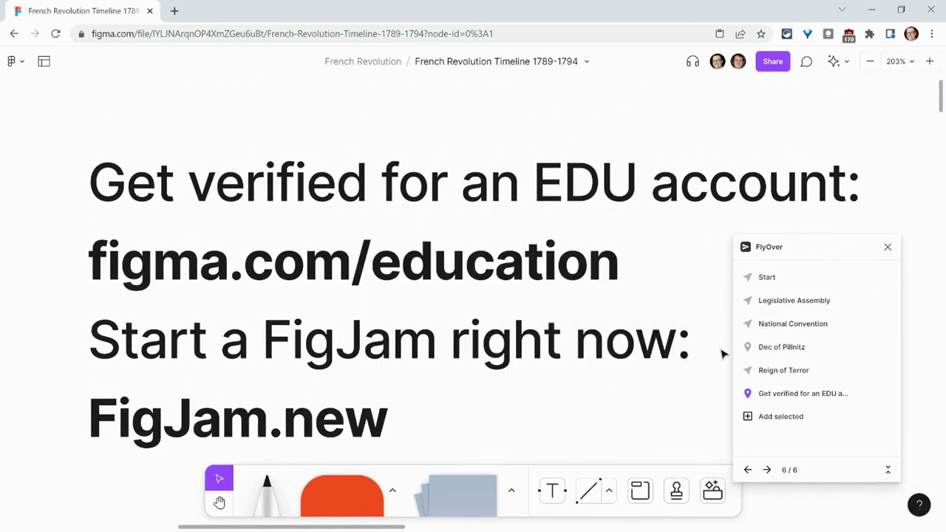